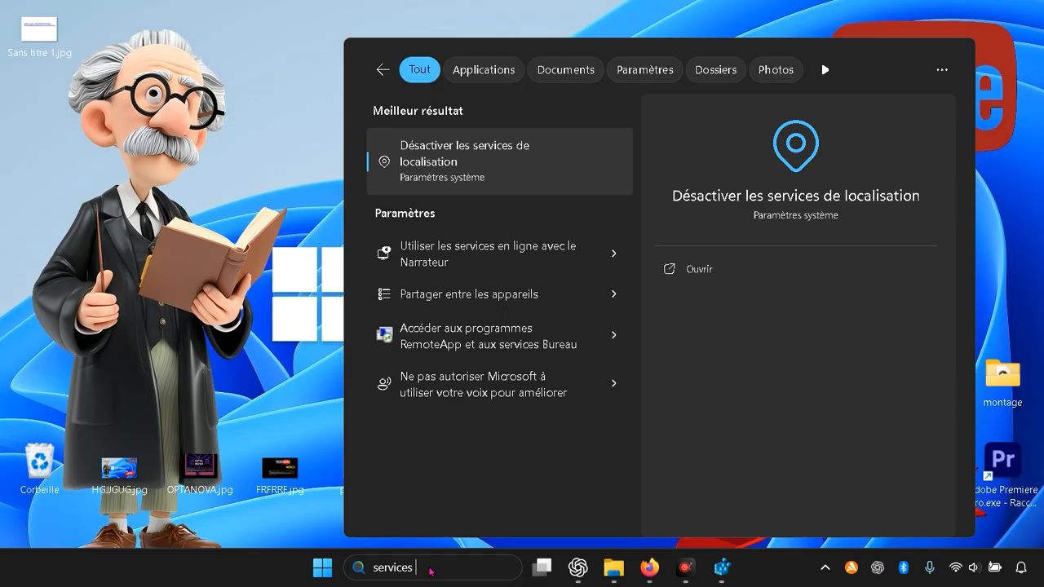
Step: Search Windows for Exécuter and open the Run dialog
{"action": "key", "text": "BackSpace"}
{"action": "key", "text": "BackSpace"}
{"action": "key", "text": "BackSpace"}
{"action": "key", "text": "BackSpace"}
{"action": "key", "text": "BackSpace"}
{"action": "key", "text": "BackSpace"}
{"action": "key", "text": "BackSpace"}
{"action": "key", "text": "BackSpace"}
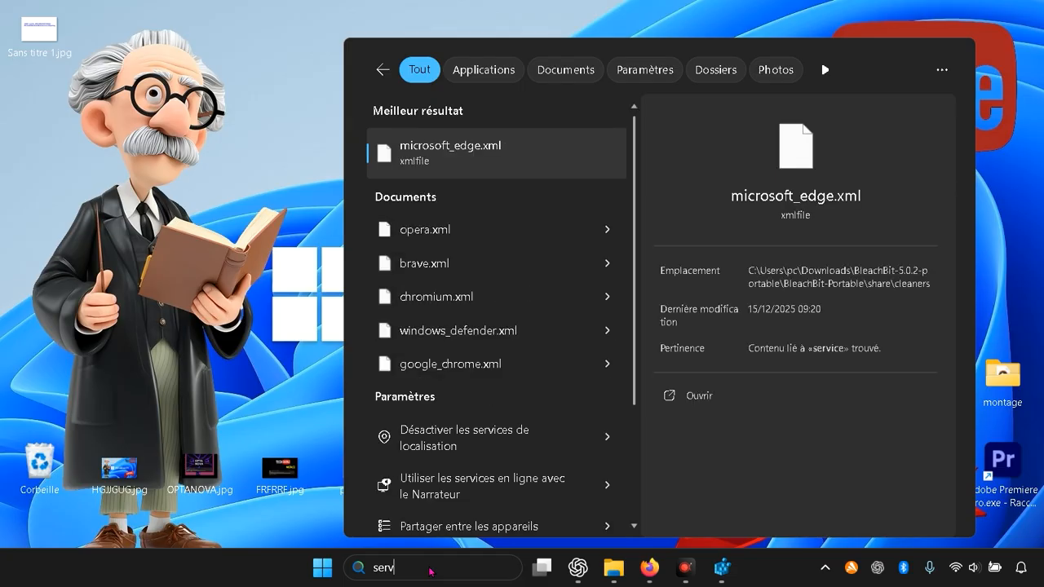
{"action": "type", "text": "exécuterxecu"}
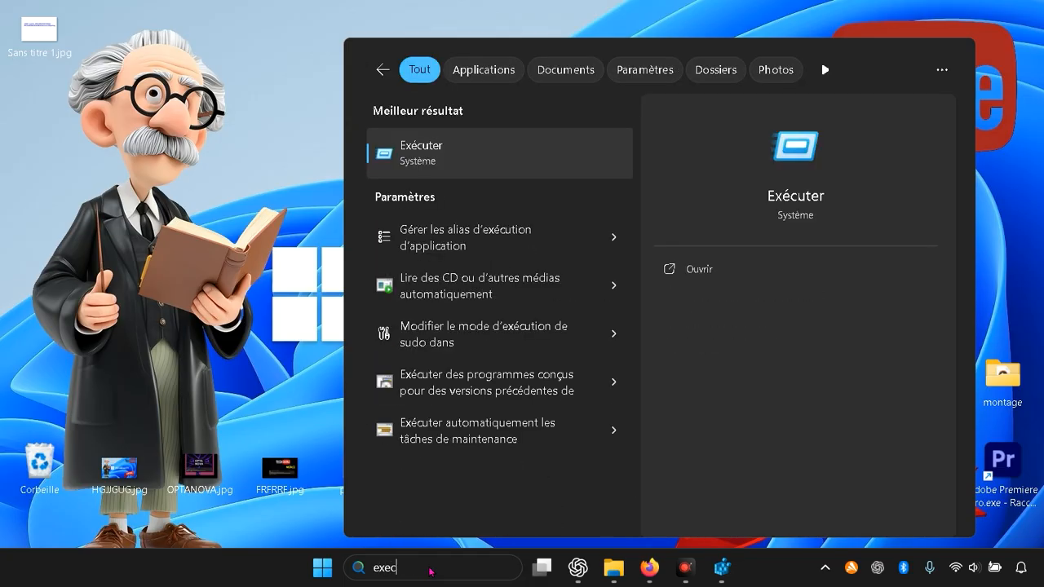
{"action": "left_click", "coordinate": [503, 159]}
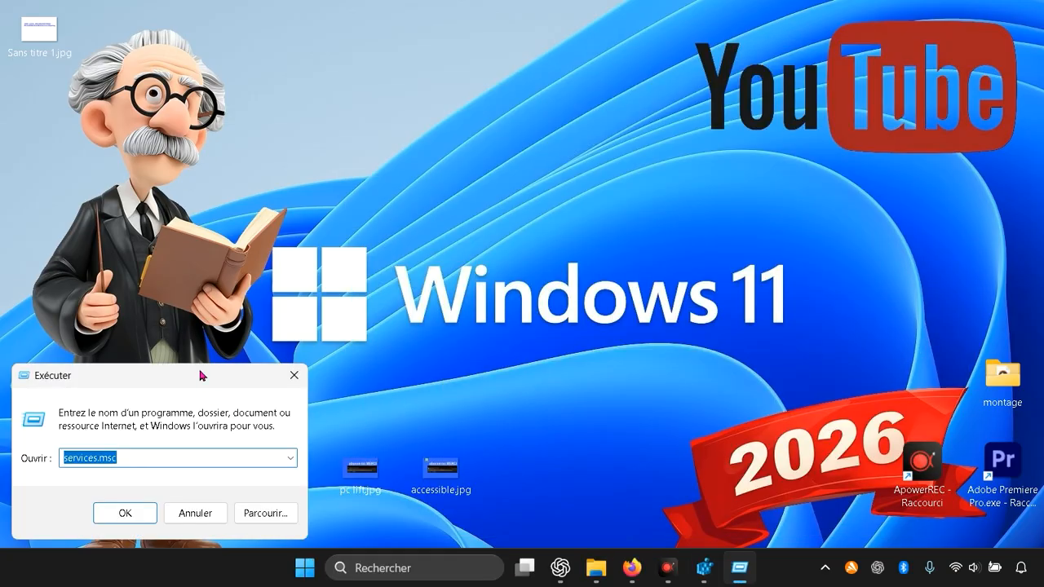
Step: Launch the Services console by running services.msc
{"action": "left_click_drag", "start_coordinate": [203, 375], "coordinate": [471, 139]}
{"action": "type", "text": "services"}
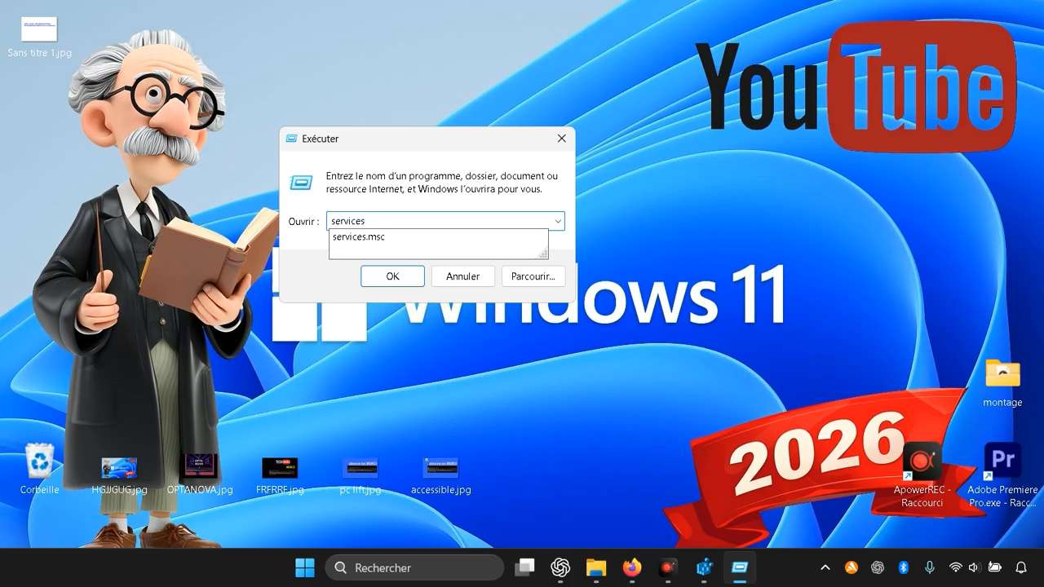
{"action": "type", "text": ".msc"}
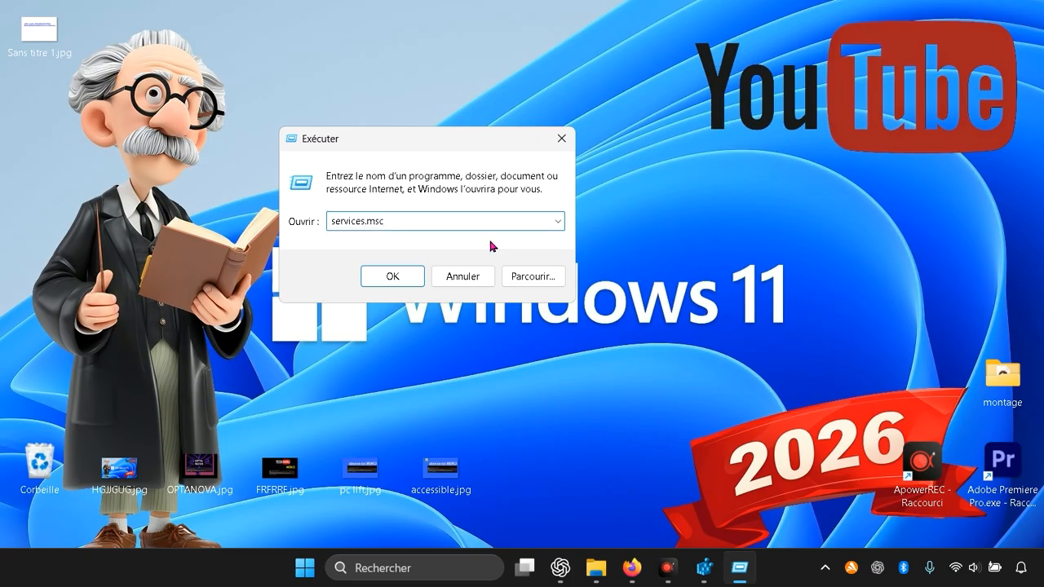
{"action": "key", "text": "Return"}
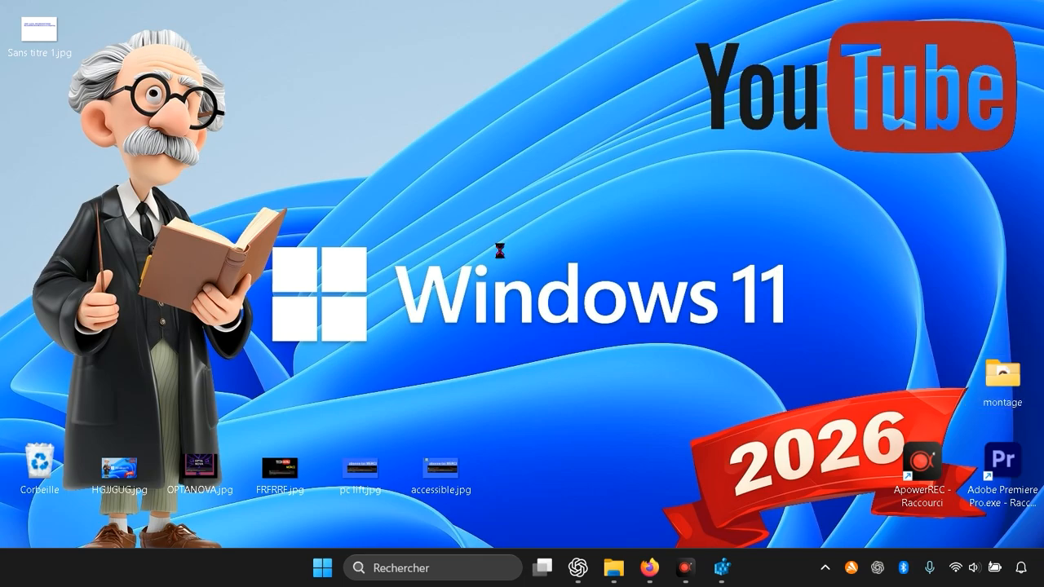
Step: Examine the Windows Installer, Windows Search, Windows Update and neighbouring entries at the end of the services list, and close the Services window
{"action": "scroll", "coordinate": [492, 249], "scroll_direction": "down", "scroll_amount": 15}
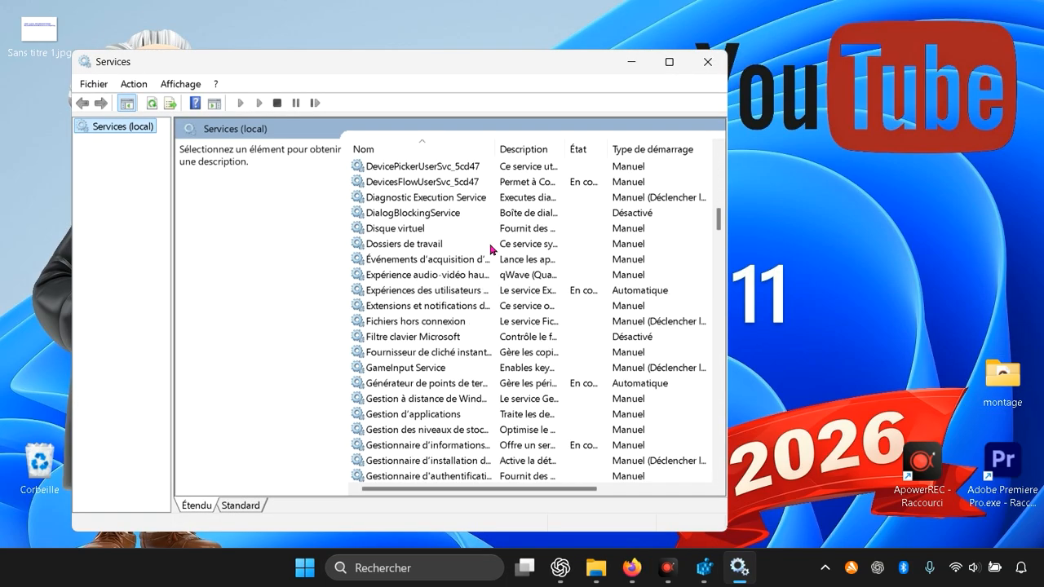
{"action": "scroll", "coordinate": [492, 250], "scroll_direction": "down", "scroll_amount": 20}
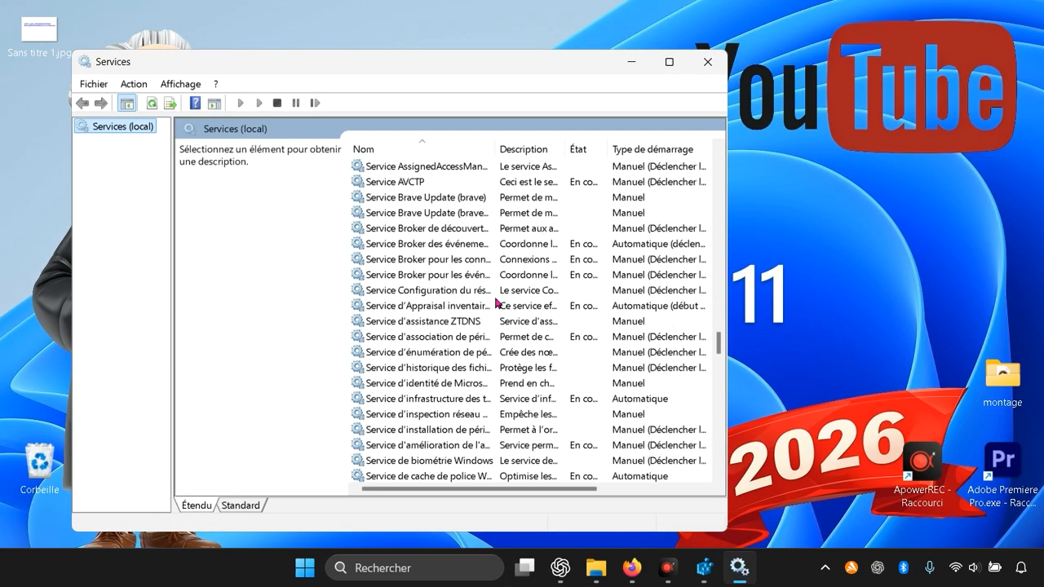
{"action": "scroll", "coordinate": [496, 306], "scroll_direction": "down", "scroll_amount": 20}
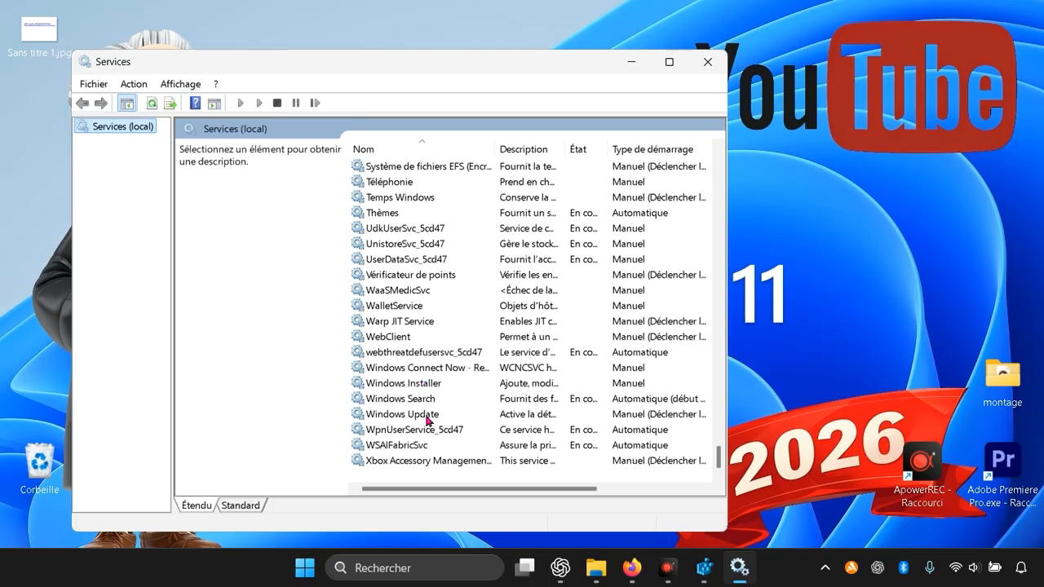
{"action": "left_click", "coordinate": [399, 370]}
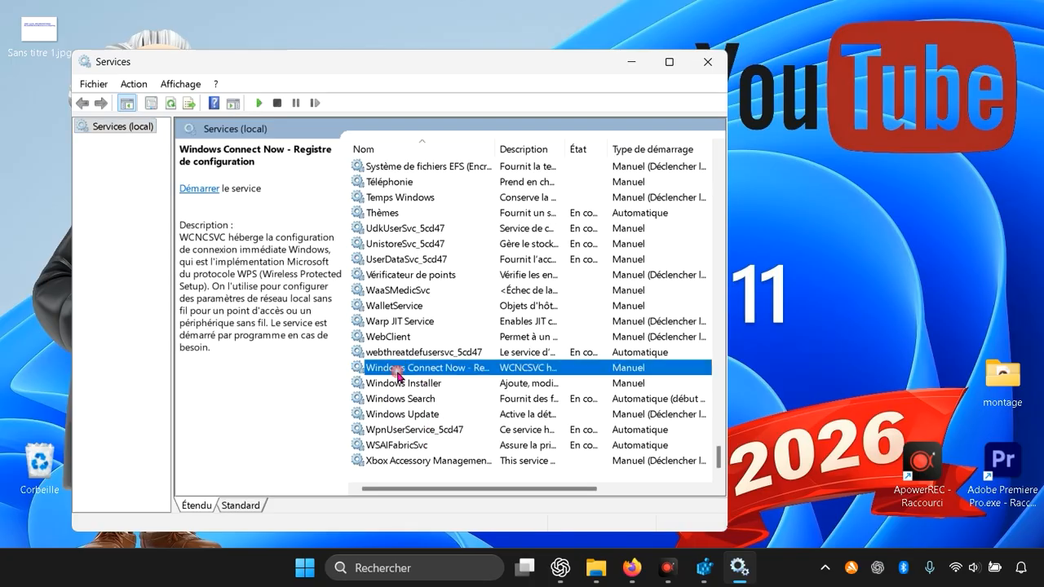
{"action": "left_click", "coordinate": [405, 385]}
{"action": "left_click", "coordinate": [411, 413]}
{"action": "left_click", "coordinate": [412, 400]}
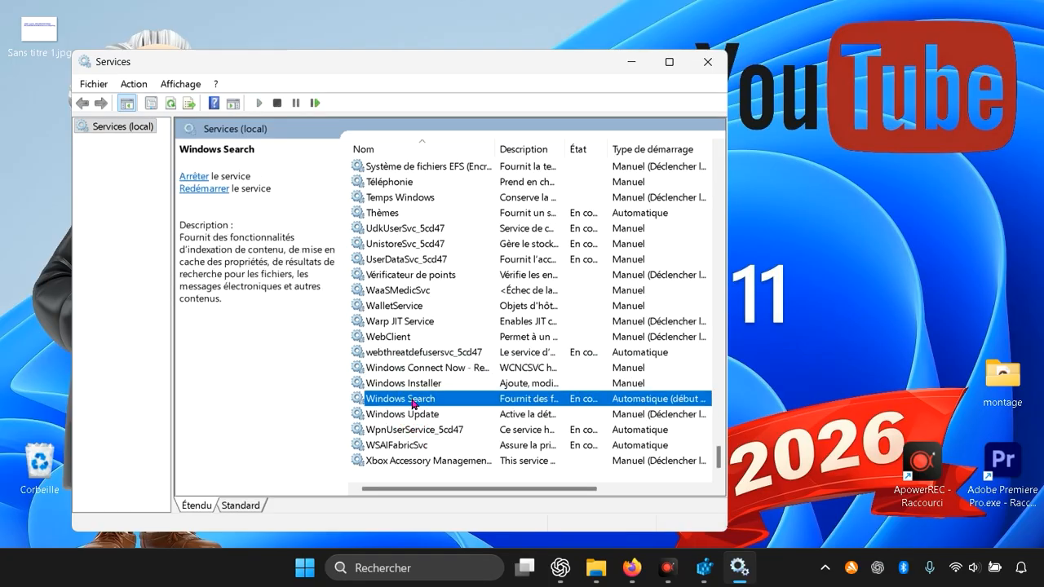
{"action": "left_click", "coordinate": [421, 418]}
{"action": "left_click", "coordinate": [407, 387]}
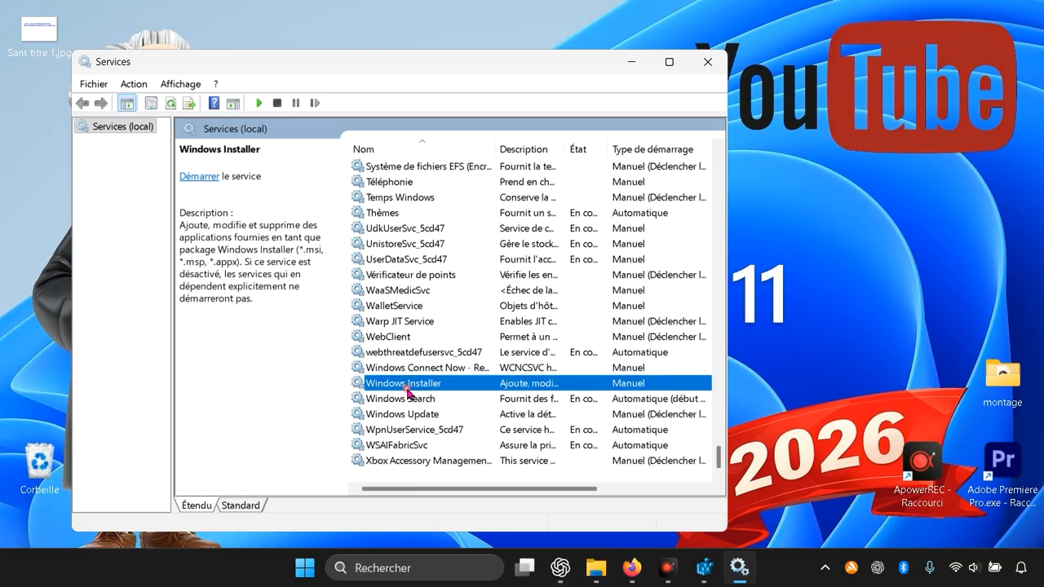
{"action": "right_click", "coordinate": [407, 393]}
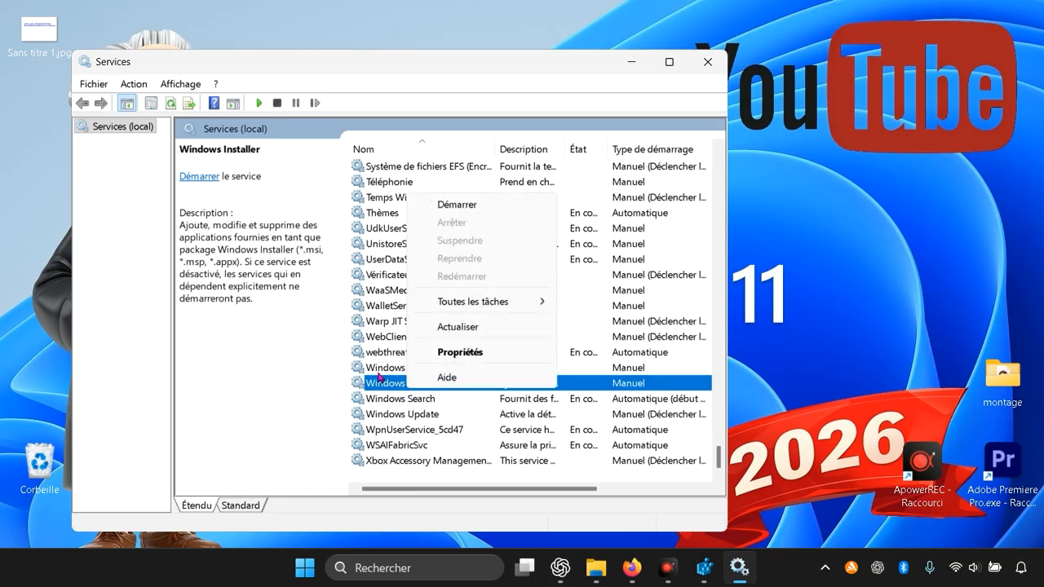
{"action": "left_click", "coordinate": [381, 448]}
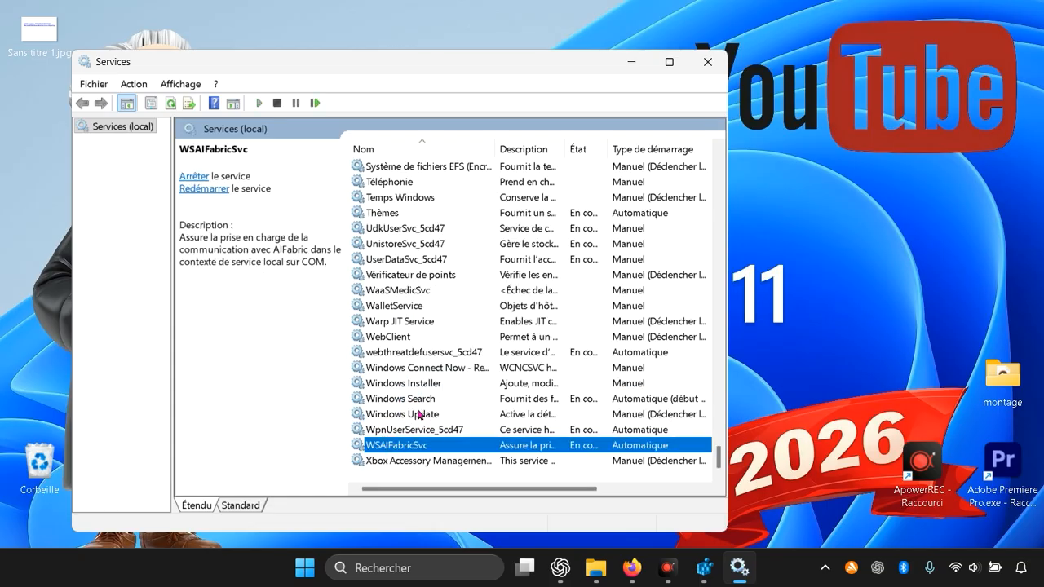
{"action": "left_click", "coordinate": [703, 72]}
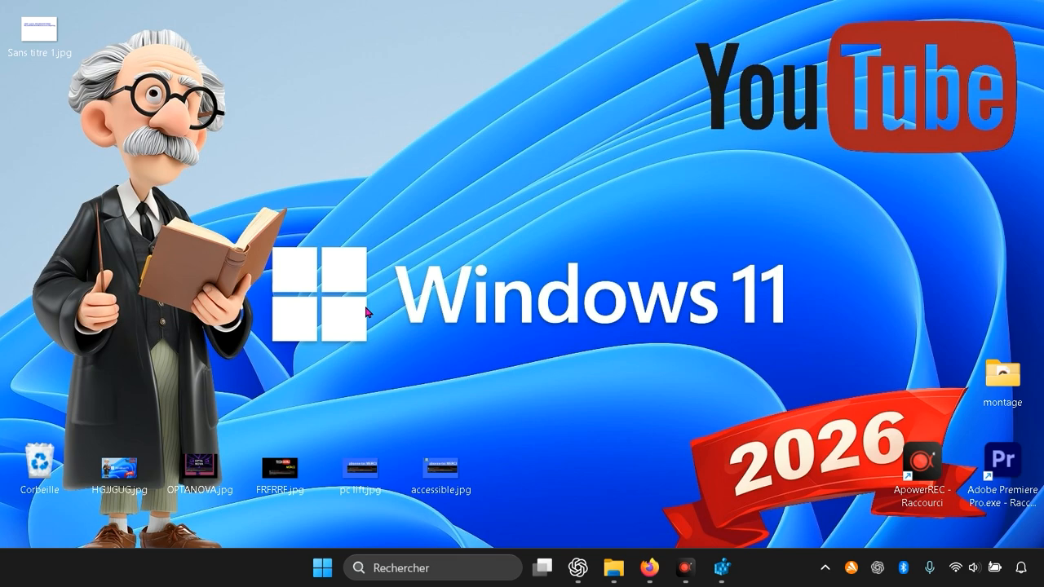
Step: Search Windows for regedit, open the Registry Editor and move its window fully onto the screen
{"action": "left_click", "coordinate": [424, 573]}
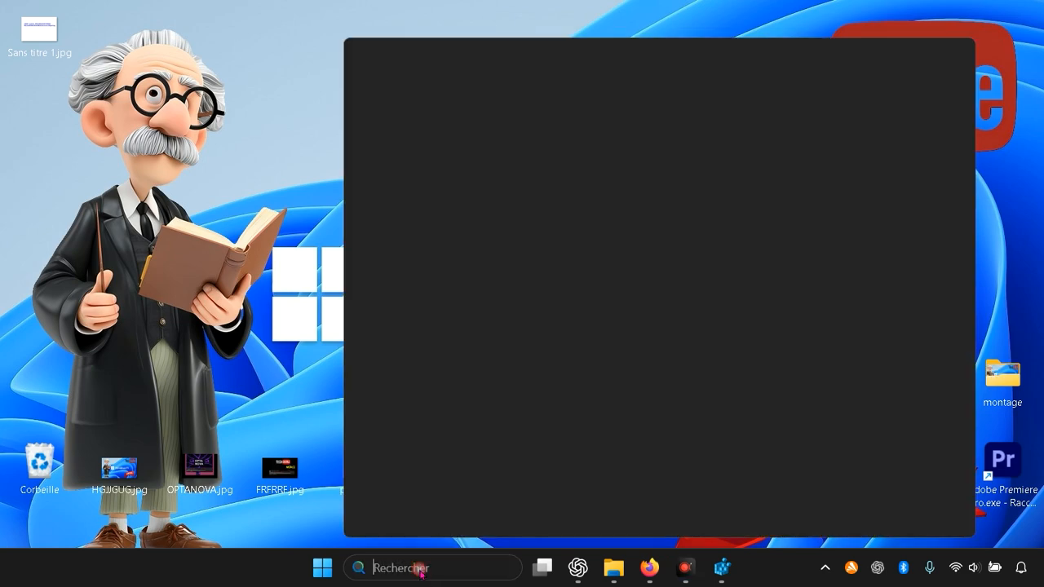
{"action": "type", "text": "regedit"}
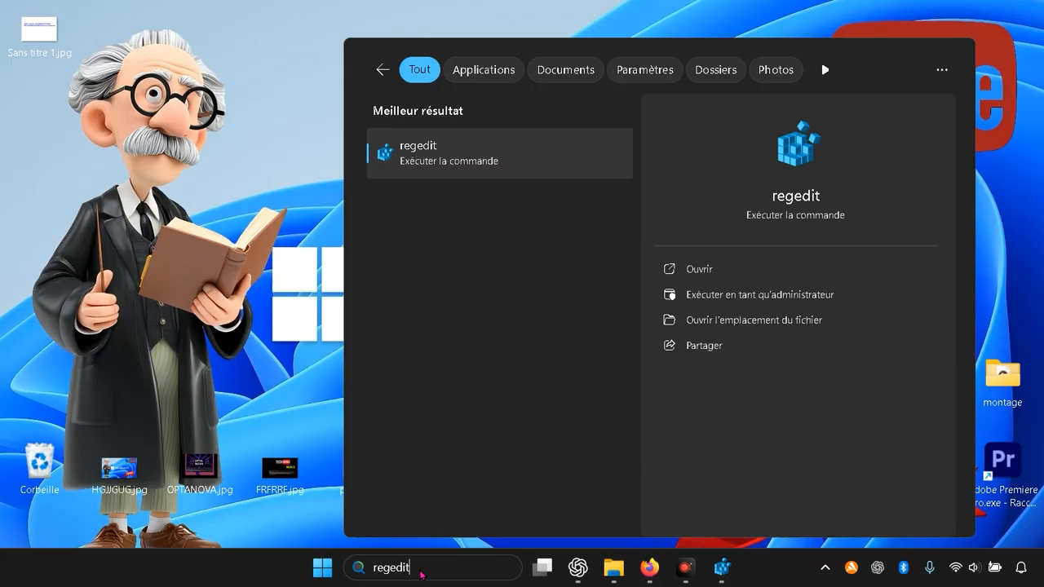
{"action": "left_click", "coordinate": [454, 167]}
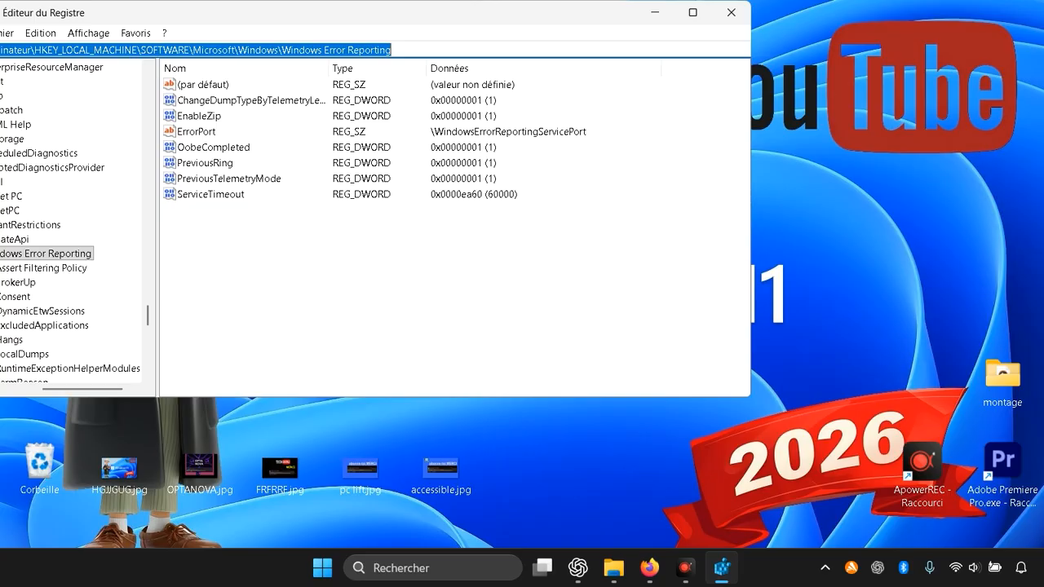
{"action": "left_click_drag", "start_coordinate": [123, 12], "coordinate": [284, 12]}
Step: Go to the registry key HKEY_LOCAL_MACHINE\SOFTWARE\Microsoft\Windows
{"action": "scroll", "coordinate": [173, 240], "scroll_direction": "up", "scroll_amount": 2}
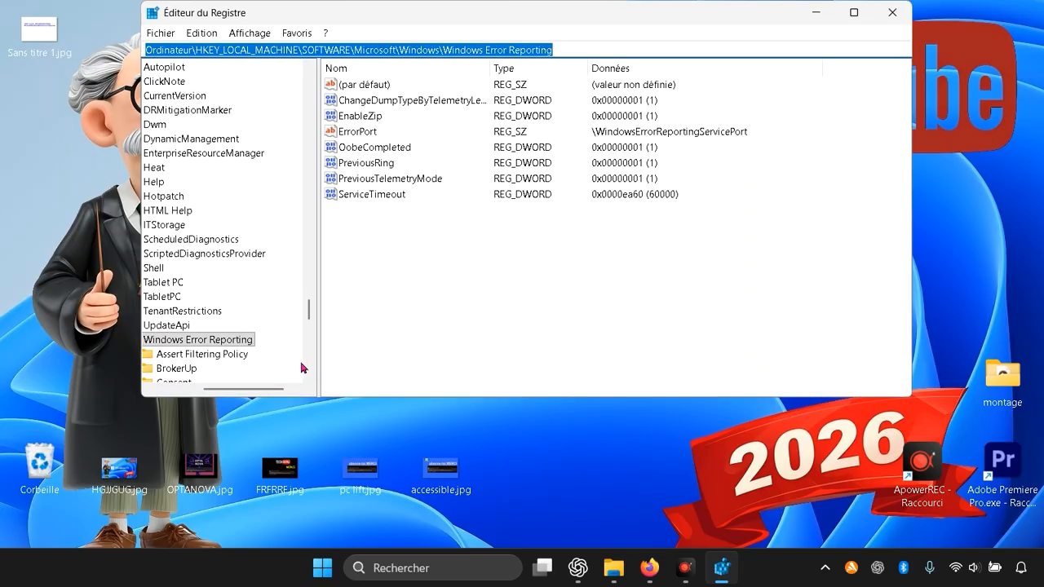
{"action": "left_click_drag", "start_coordinate": [245, 389], "coordinate": [197, 389]}
{"action": "scroll", "coordinate": [211, 210], "scroll_direction": "up", "scroll_amount": 7}
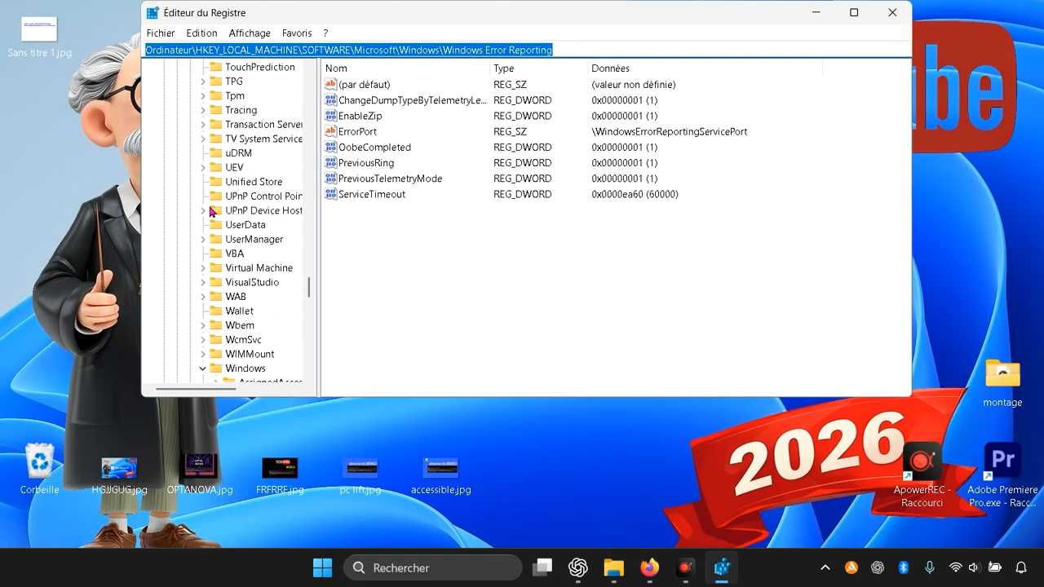
{"action": "scroll", "coordinate": [210, 210], "scroll_direction": "up", "scroll_amount": 20}
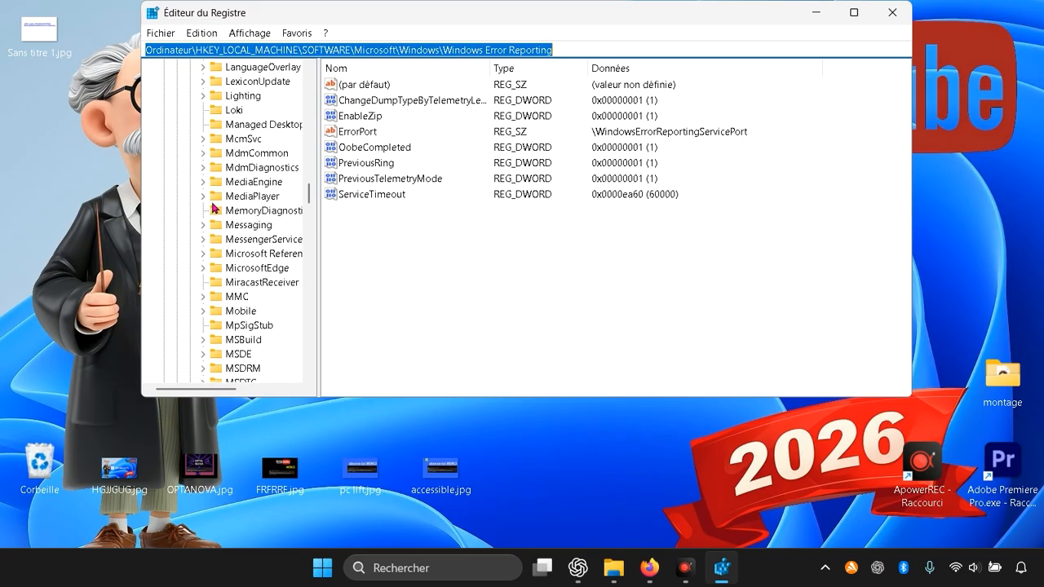
{"action": "scroll", "coordinate": [215, 208], "scroll_direction": "up", "scroll_amount": 20}
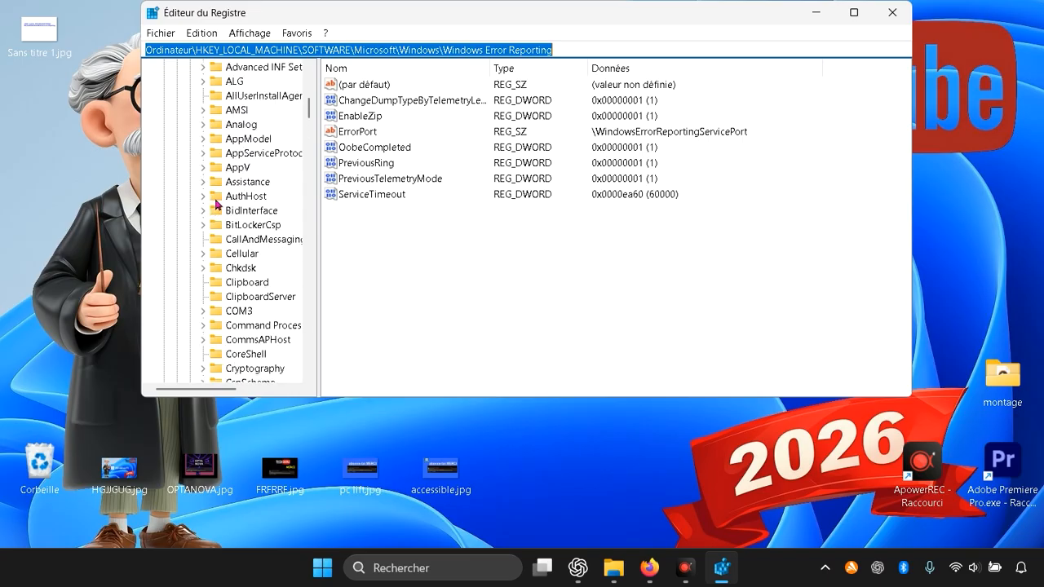
{"action": "scroll", "coordinate": [216, 204], "scroll_direction": "up", "scroll_amount": 9}
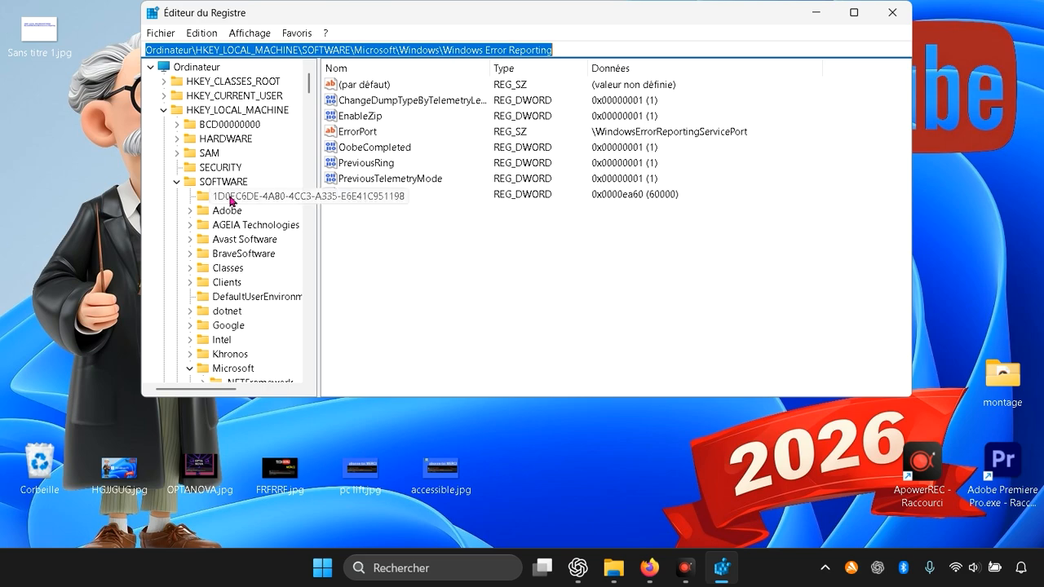
{"action": "scroll", "coordinate": [234, 233], "scroll_direction": "down", "scroll_amount": 2}
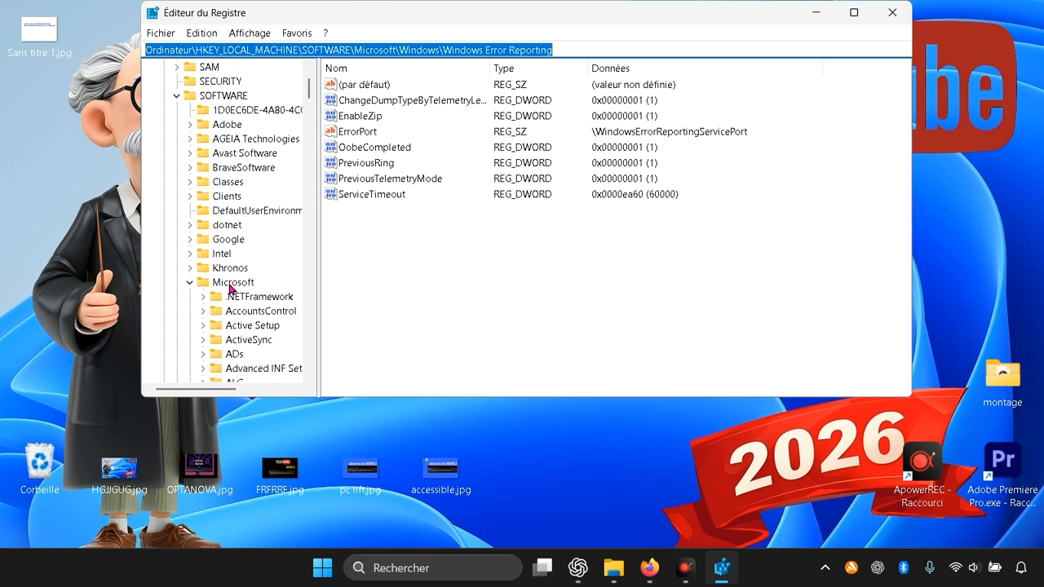
{"action": "scroll", "coordinate": [276, 298], "scroll_direction": "down", "scroll_amount": 5}
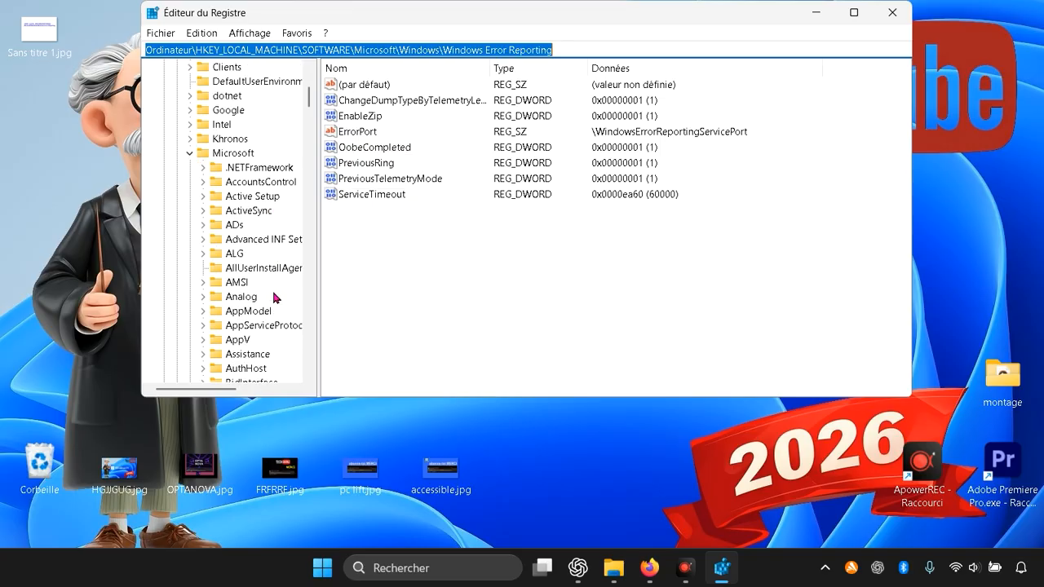
{"action": "scroll", "coordinate": [276, 298], "scroll_direction": "down", "scroll_amount": 9}
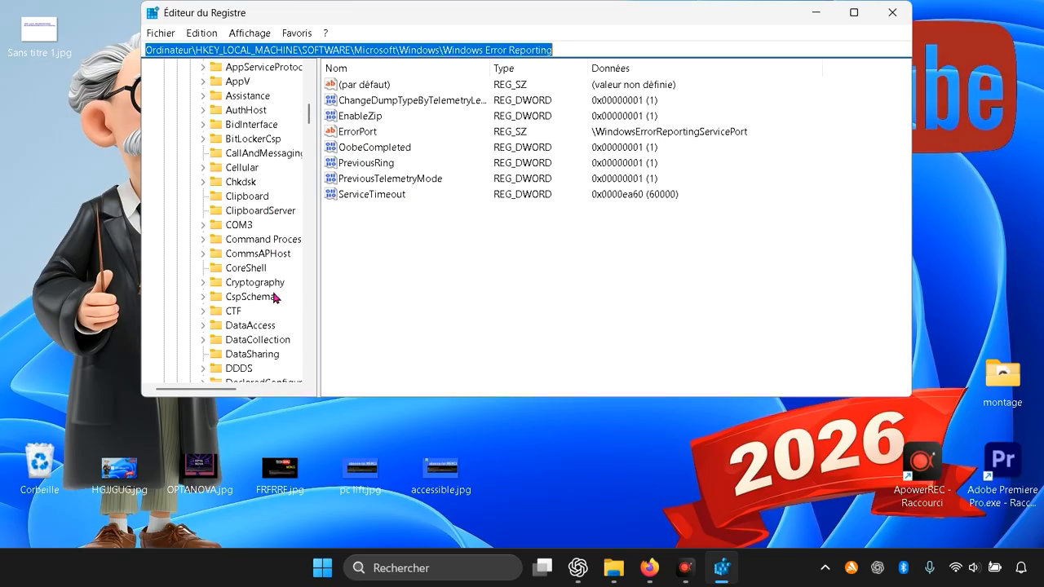
{"action": "scroll", "coordinate": [275, 298], "scroll_direction": "down", "scroll_amount": 20}
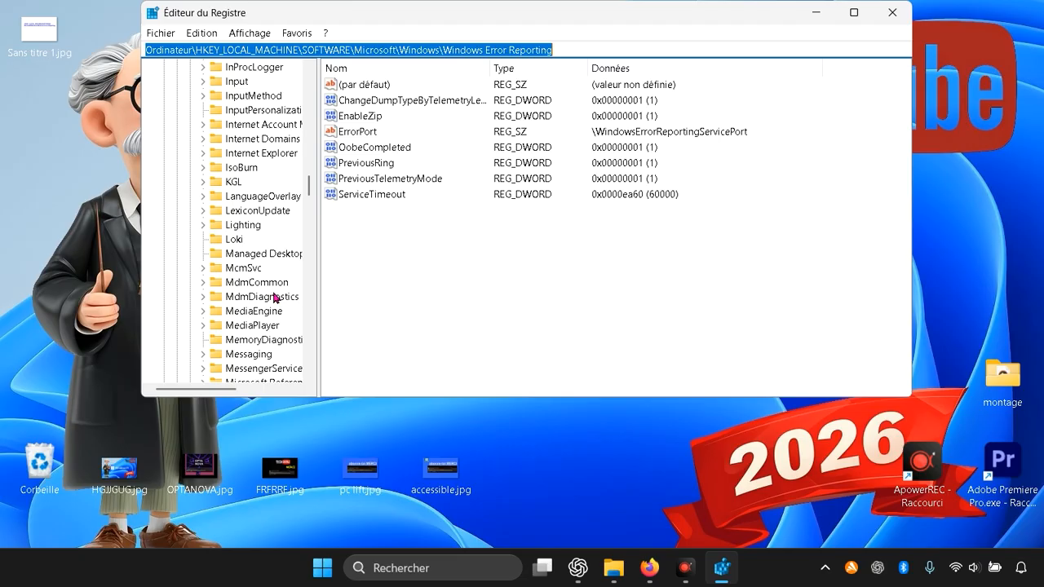
{"action": "scroll", "coordinate": [276, 298], "scroll_direction": "down", "scroll_amount": 20}
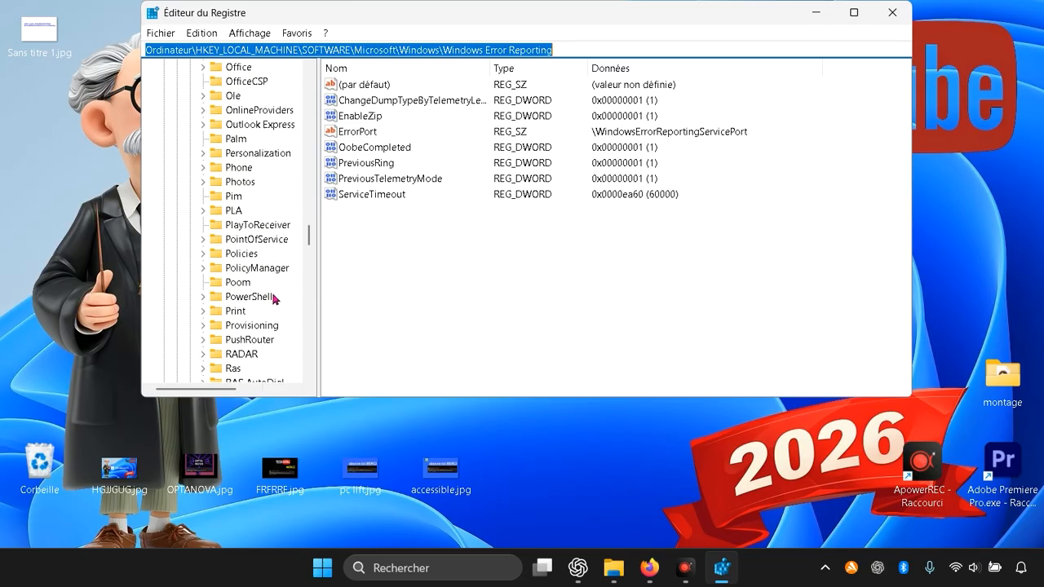
{"action": "scroll", "coordinate": [276, 299], "scroll_direction": "down", "scroll_amount": 17}
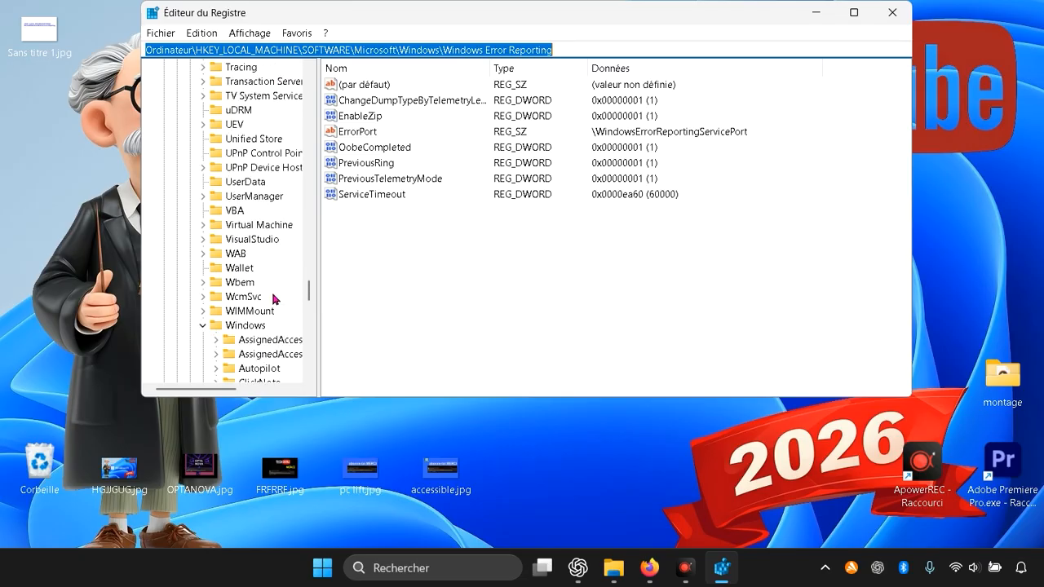
{"action": "left_click", "coordinate": [249, 241]}
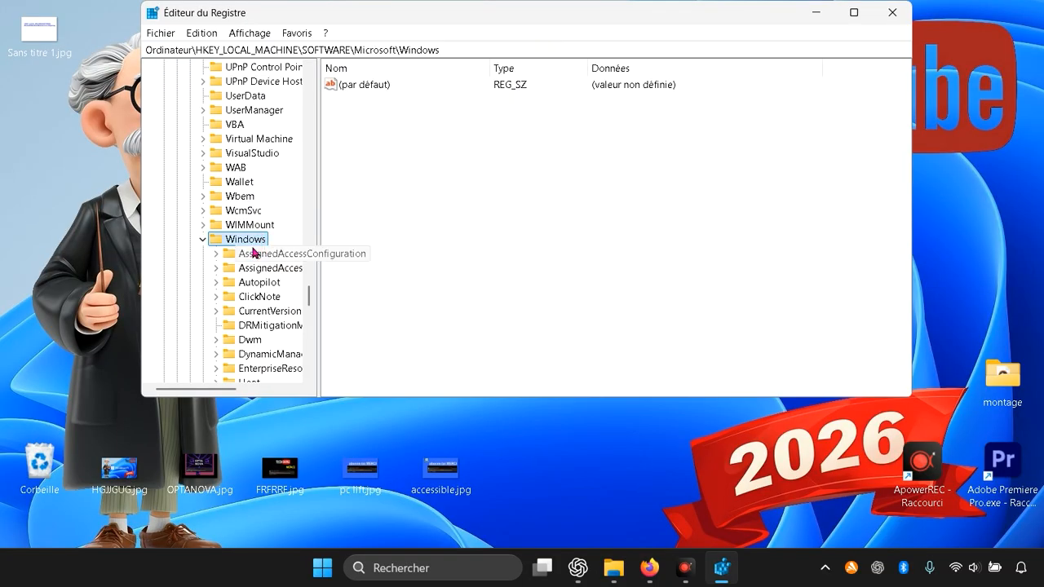
Step: Select the Windows Error Reporting subkey under the Windows key
{"action": "scroll", "coordinate": [253, 253], "scroll_direction": "down", "scroll_amount": 5}
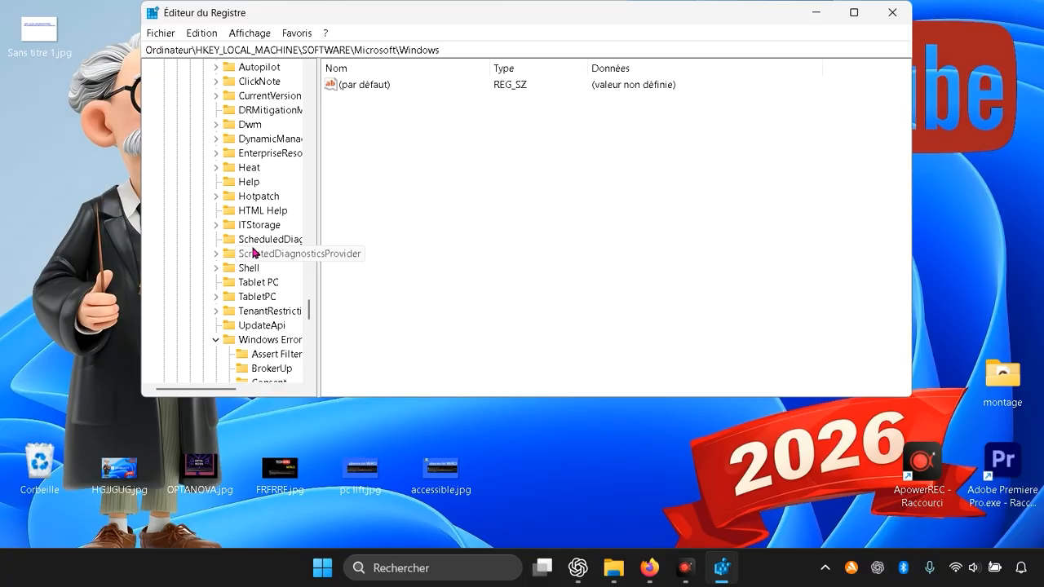
{"action": "scroll", "coordinate": [253, 253], "scroll_direction": "down", "scroll_amount": 2}
{"action": "left_click", "coordinate": [255, 254]}
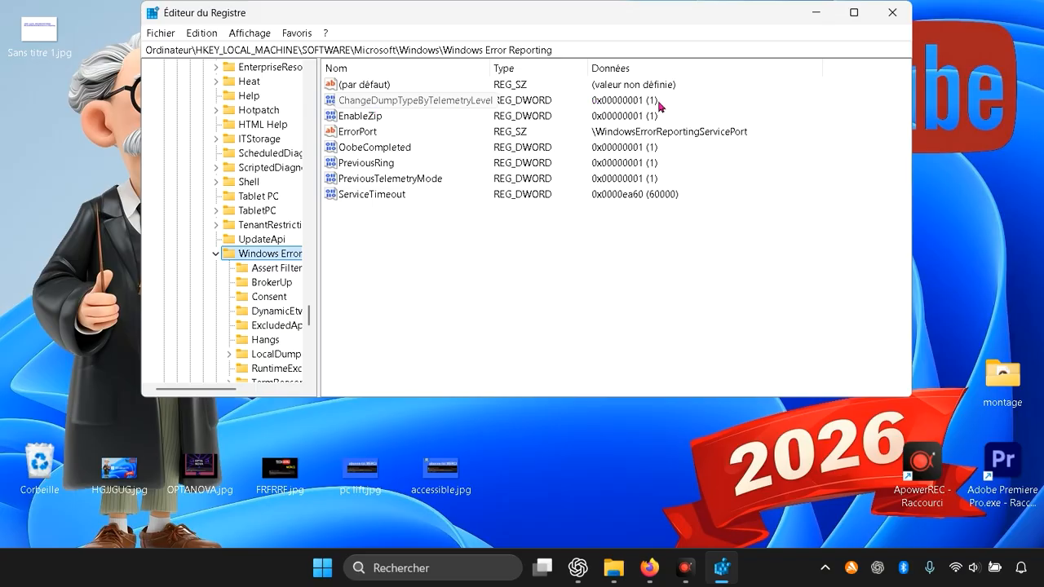
Step: Check the data of the ChangeDumpTypeByTelemetryLevel and EnableZip values without changing them, and look over the PreviousRing entry
{"action": "double_click", "coordinate": [408, 101]}
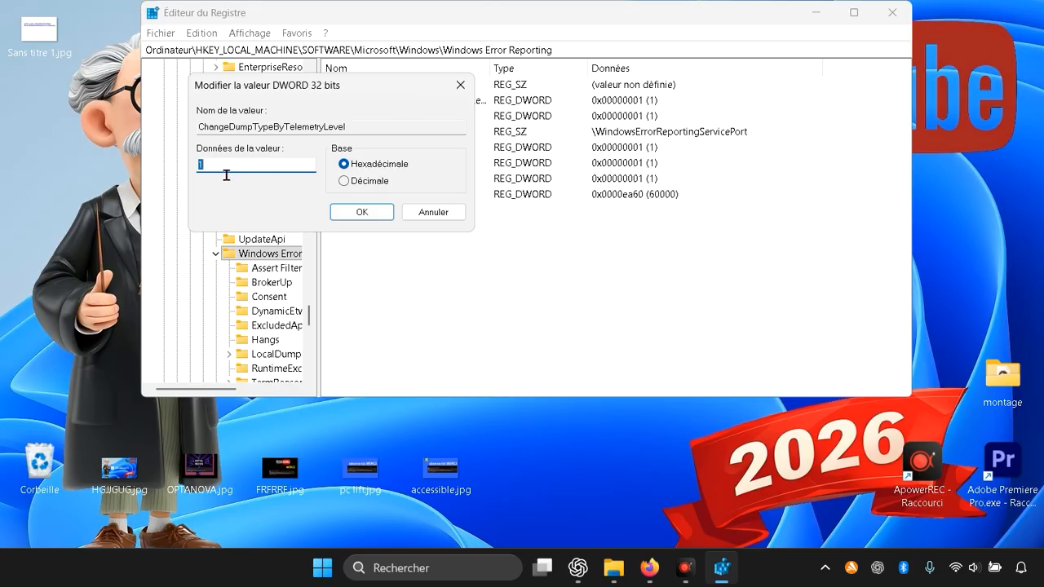
{"action": "left_click", "coordinate": [460, 84]}
{"action": "left_click", "coordinate": [377, 118]}
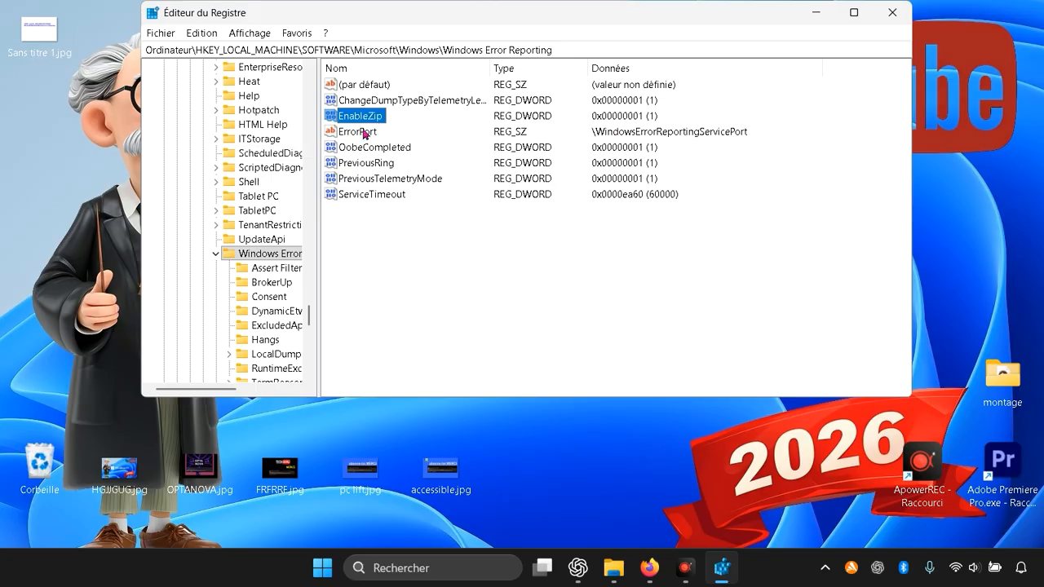
{"action": "double_click", "coordinate": [360, 119]}
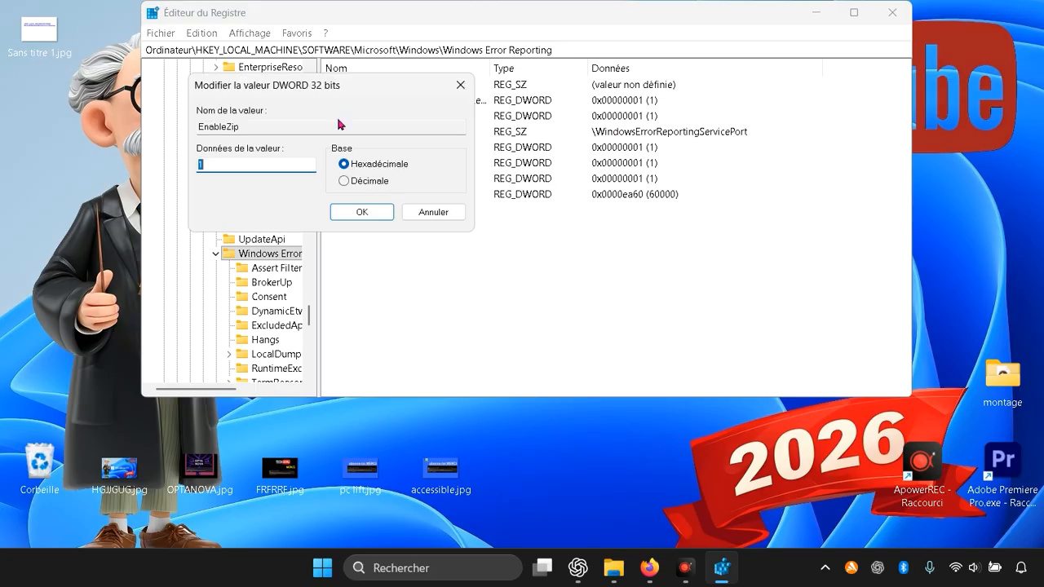
{"action": "left_click", "coordinate": [460, 85]}
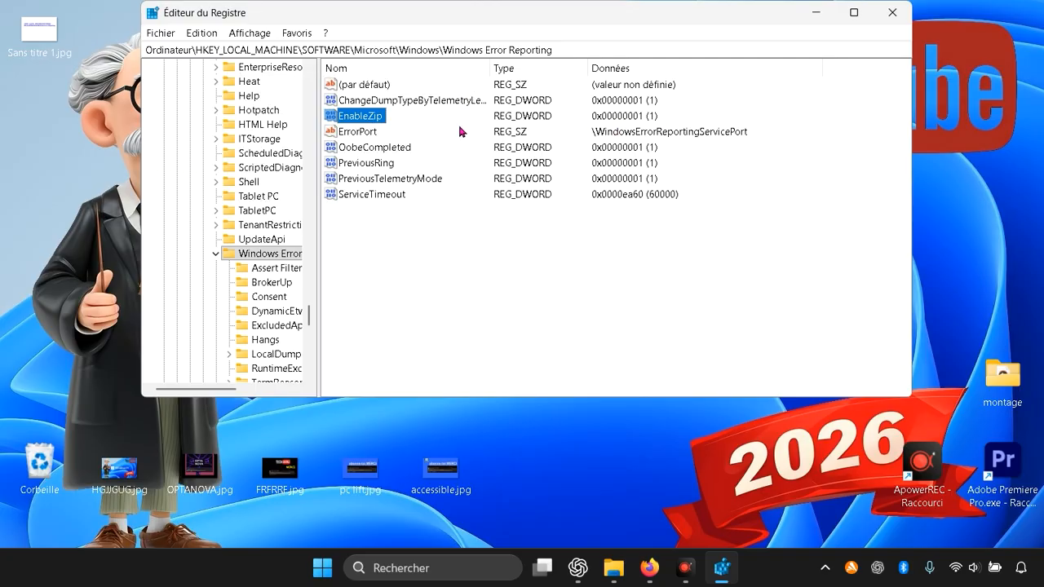
{"action": "left_click", "coordinate": [379, 165]}
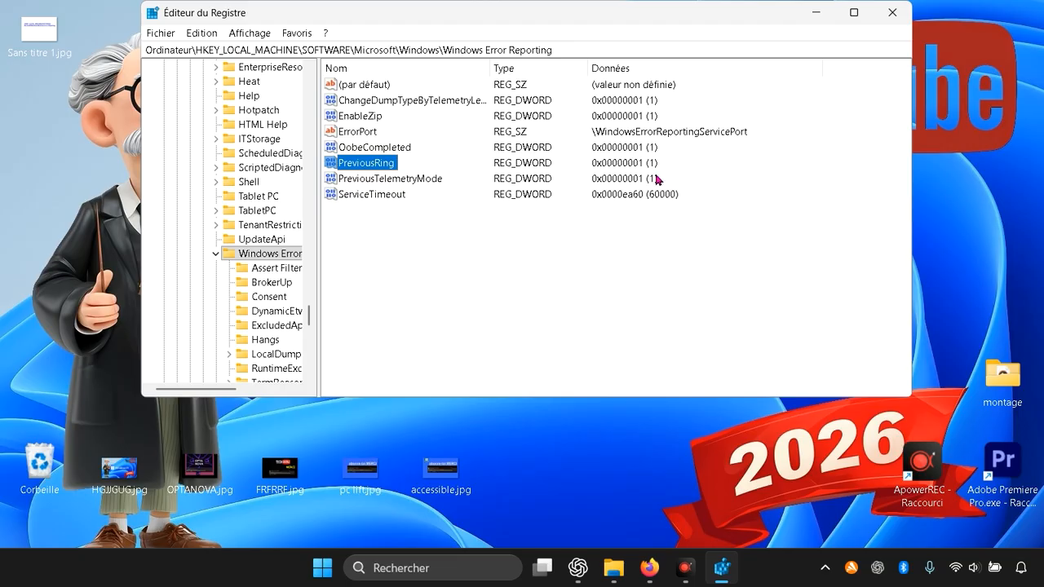
{"action": "left_click", "coordinate": [449, 289]}
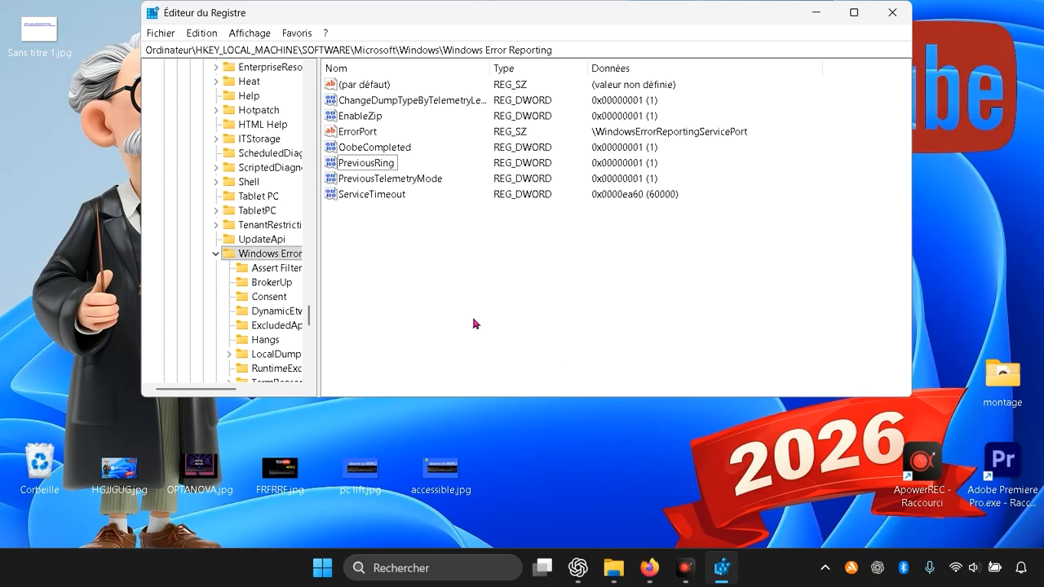
Step: Create a new 32-bit DWORD value named disabled in the Windows Error Reporting key
{"action": "right_click", "coordinate": [519, 315]}
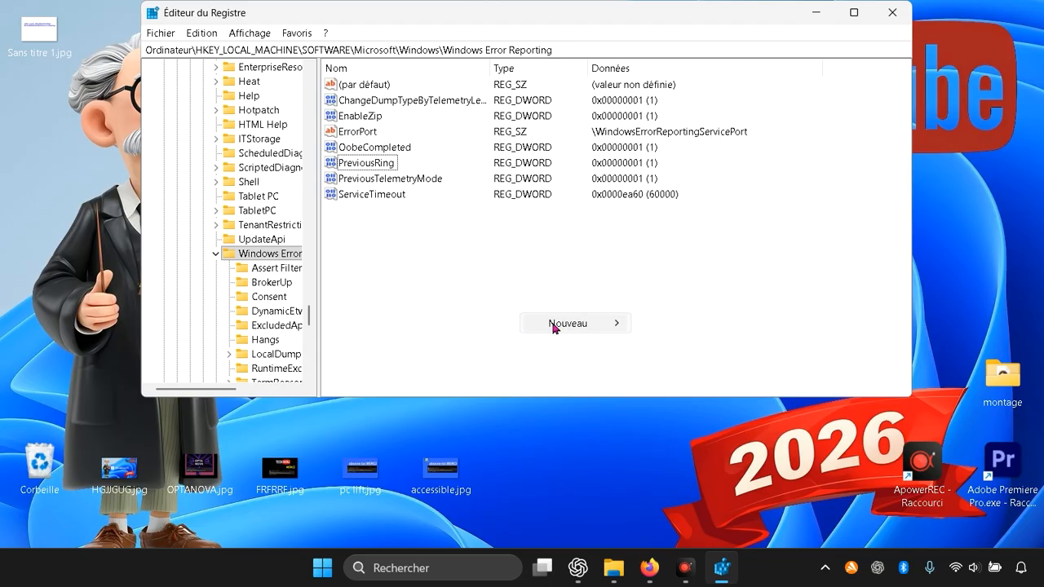
{"action": "mouse_move", "coordinate": [552, 324]}
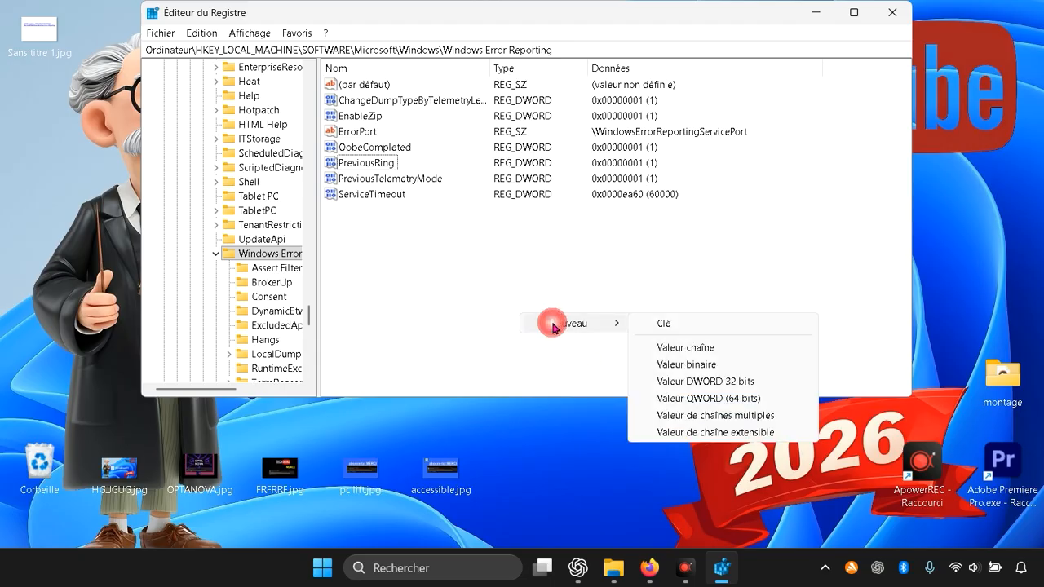
{"action": "left_click", "coordinate": [698, 382]}
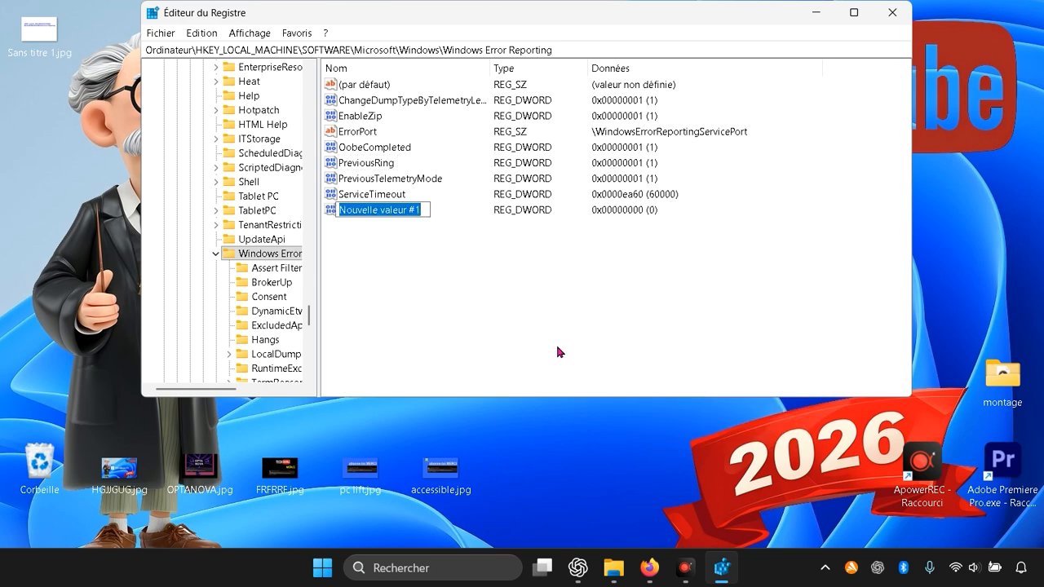
{"action": "type", "text": "D"}
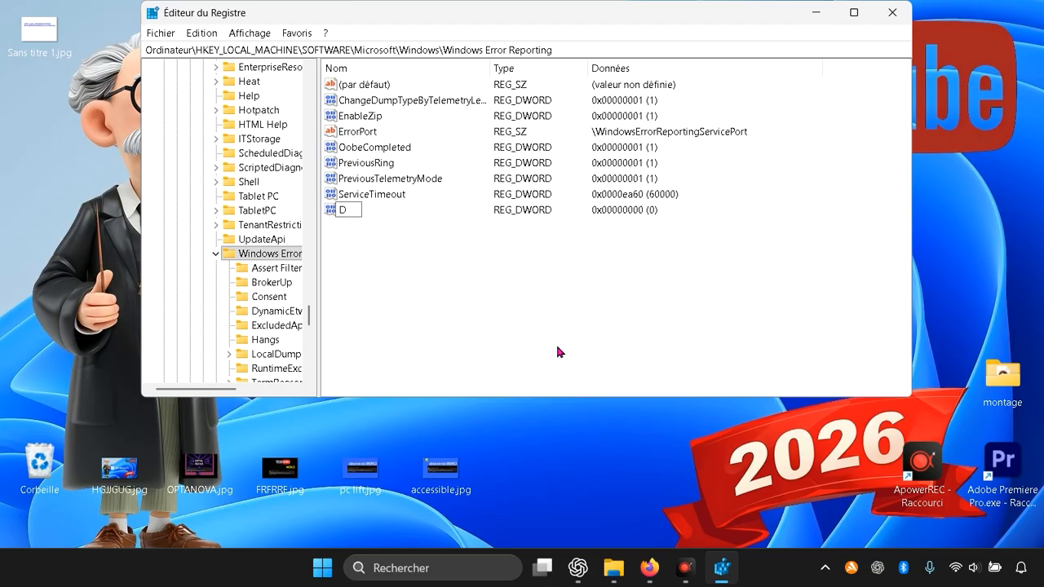
{"action": "type", "text": "isables"}
{"action": "key", "text": "BackSpace"}
{"action": "type", "text": "d"}
{"action": "key", "text": "BackSpace"}
{"action": "key", "text": "BackSpace"}
{"action": "key", "text": "BackSpace"}
{"action": "type", "text": "led"}
{"action": "key", "text": "Return"}
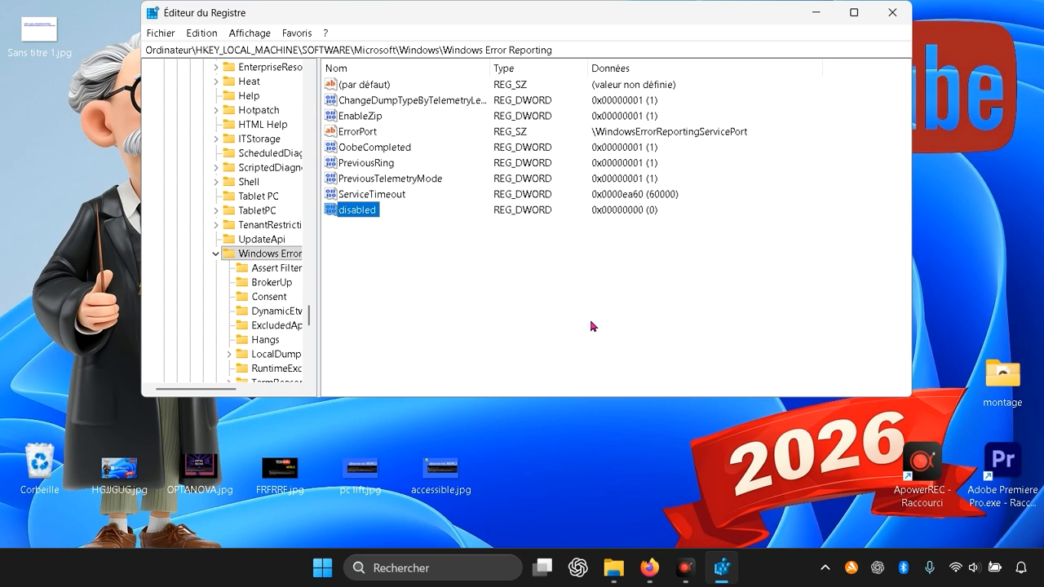
Step: Set the data of the disabled DWORD value to 1 and close the Registry Editor
{"action": "right_click", "coordinate": [359, 217]}
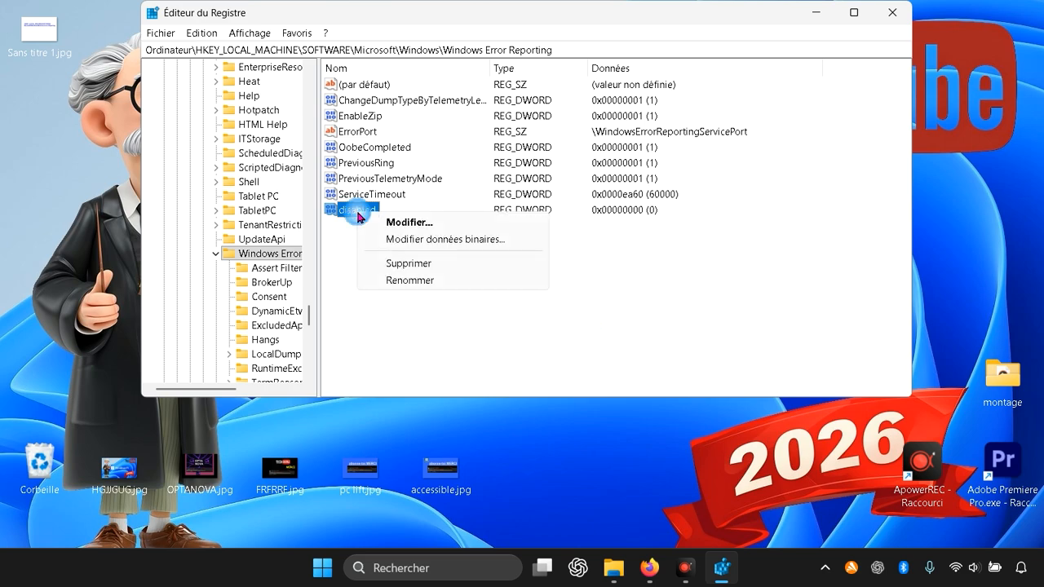
{"action": "left_click", "coordinate": [410, 223]}
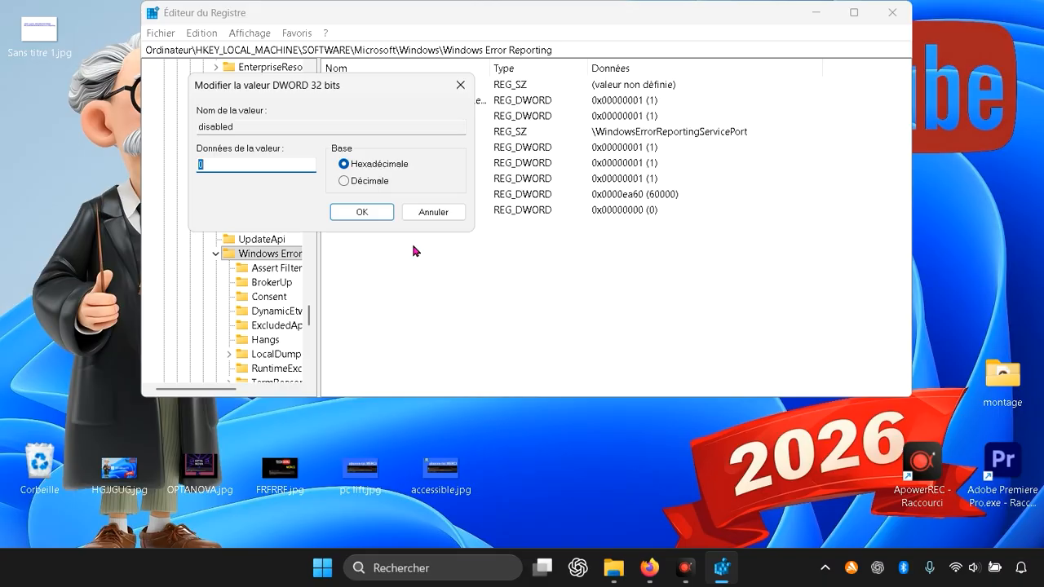
{"action": "type", "text": "1"}
{"action": "left_click", "coordinate": [380, 213]}
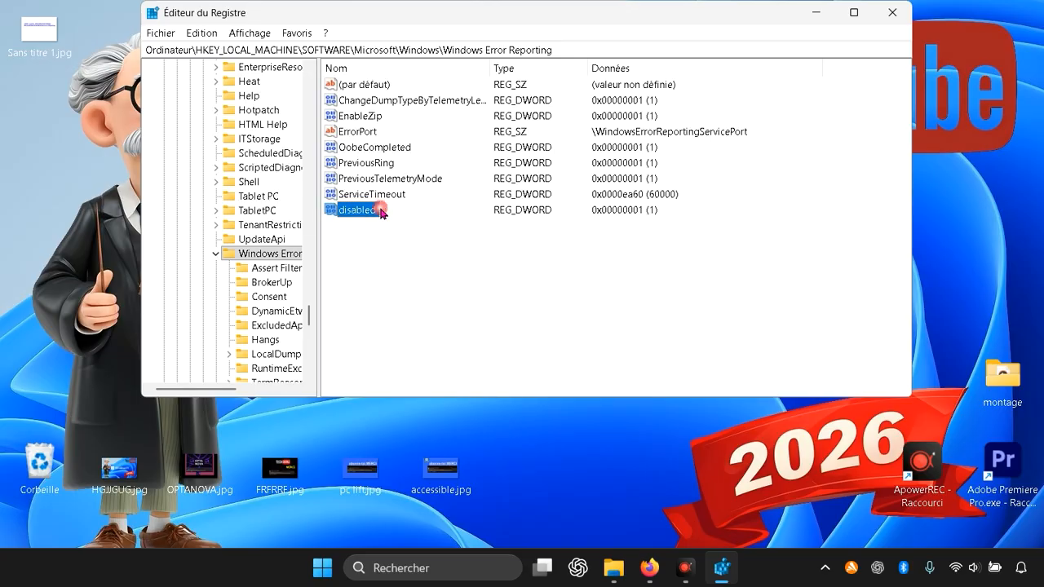
{"action": "left_click", "coordinate": [452, 283]}
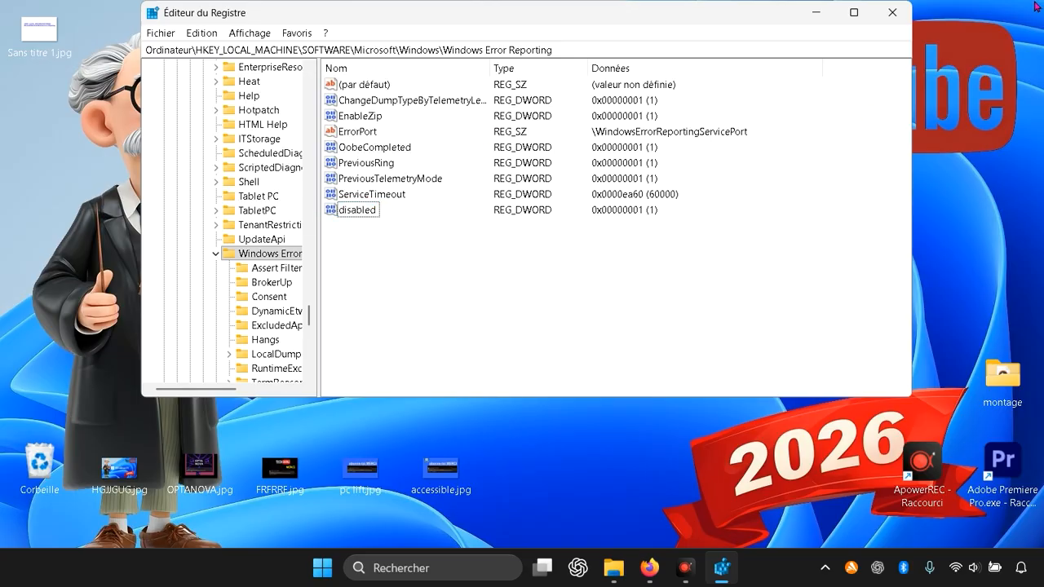
{"action": "left_click", "coordinate": [893, 12]}
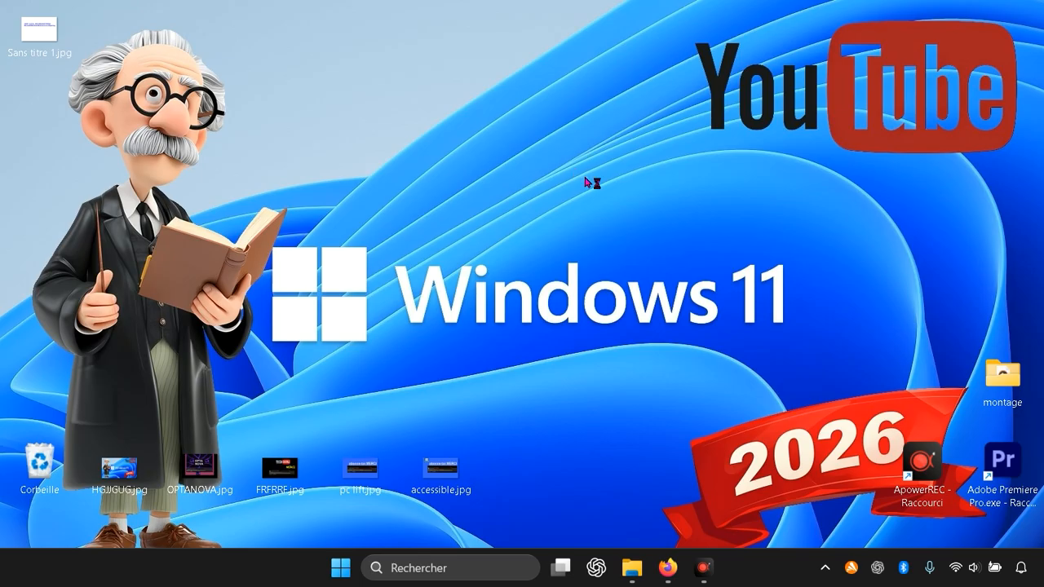